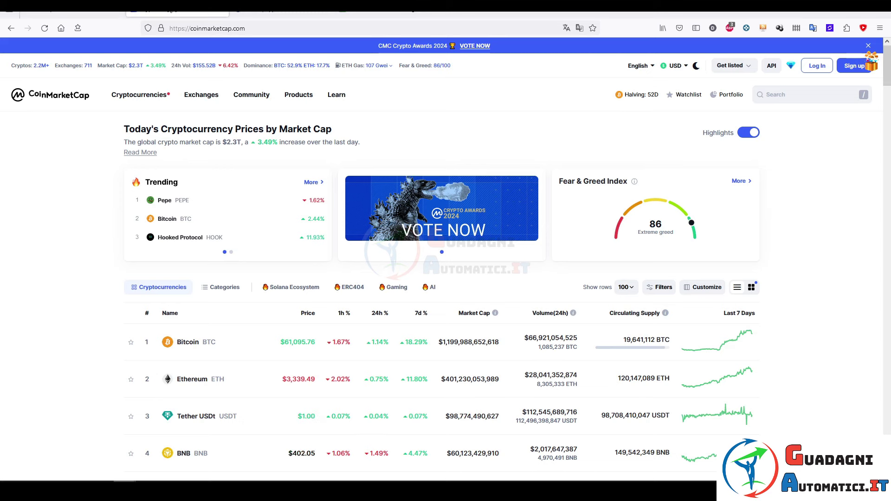
# Check today's date on the system calendar, then close it to reveal CoinMarketCap's live prices.
pyautogui.press('super+alt+d')
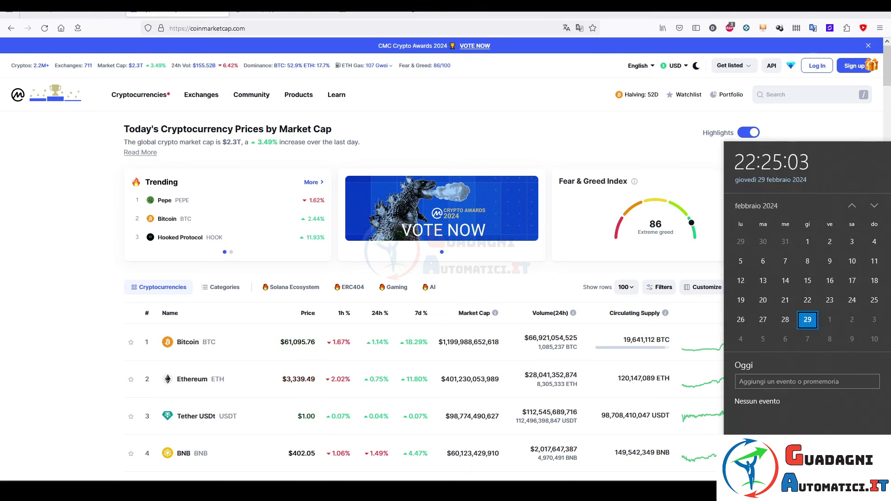
pyautogui.press('Escape')
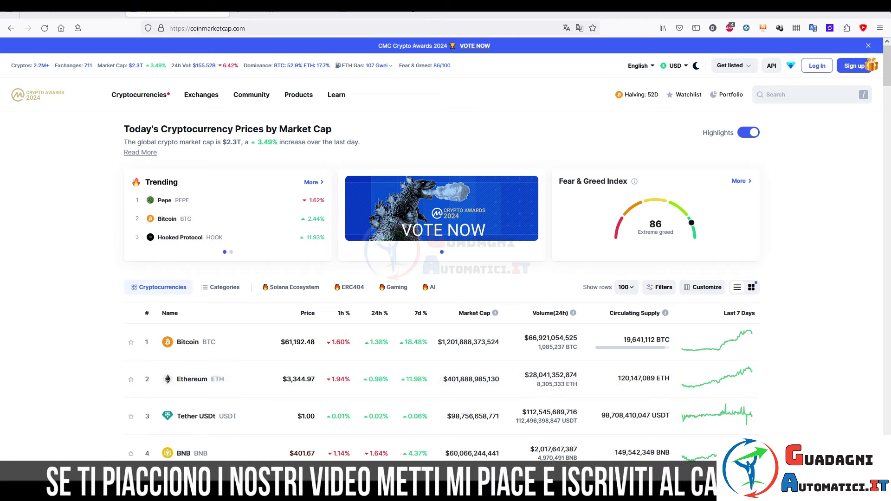
# Open Hodlie's Binance dashboard and set the wallet value chart to the All range.
pyautogui.click(246, 13)
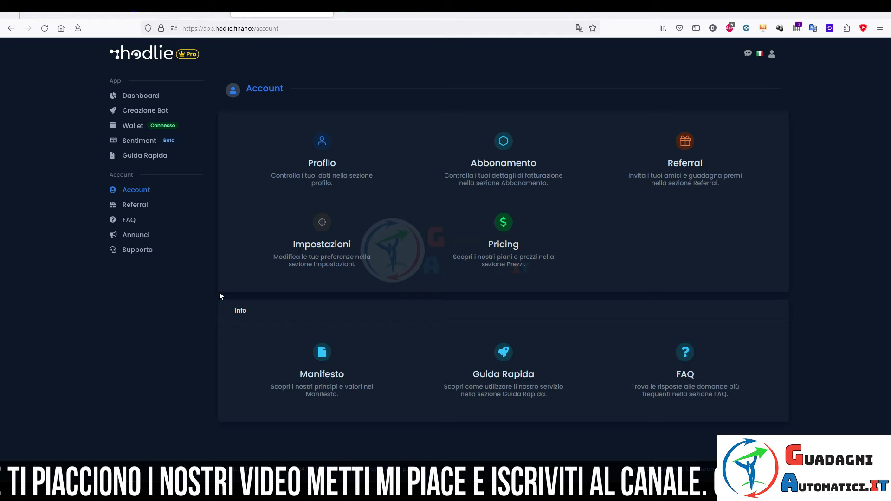
pyautogui.click(160, 96)
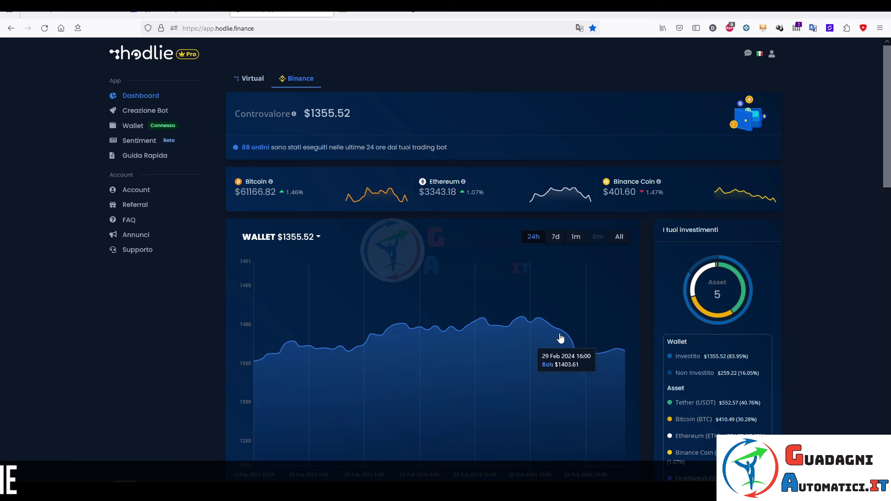
pyautogui.click(621, 239)
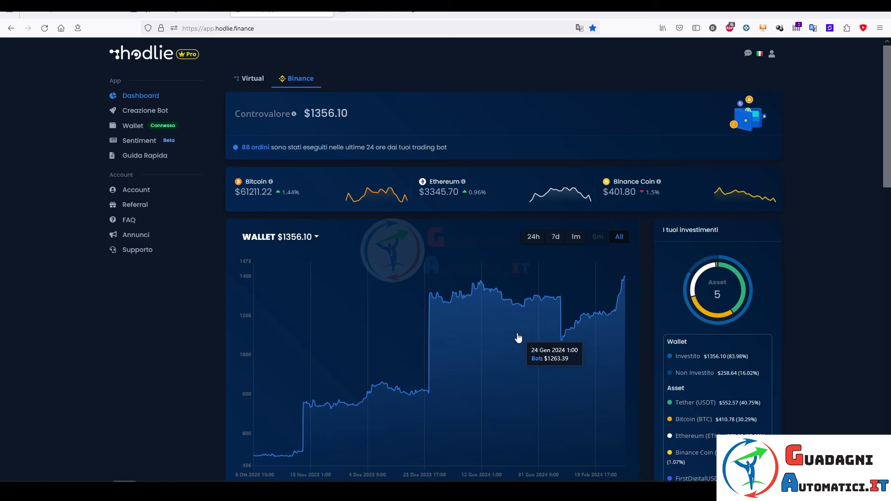
# Scroll the dashboard to the Trading Bots (4) cards showing Polaris, Scalper and Luna performance.
pyautogui.scroll(-1, 518, 338)
pyautogui.scroll(-3, 518, 348)
pyautogui.scroll(-3, 517, 350)
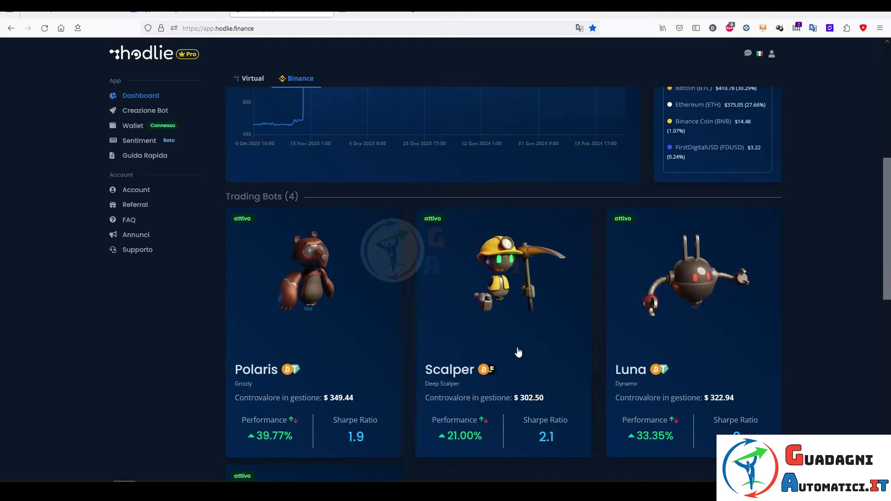
pyautogui.scroll(-3, 605, 351)
pyautogui.scroll(-1, 635, 218)
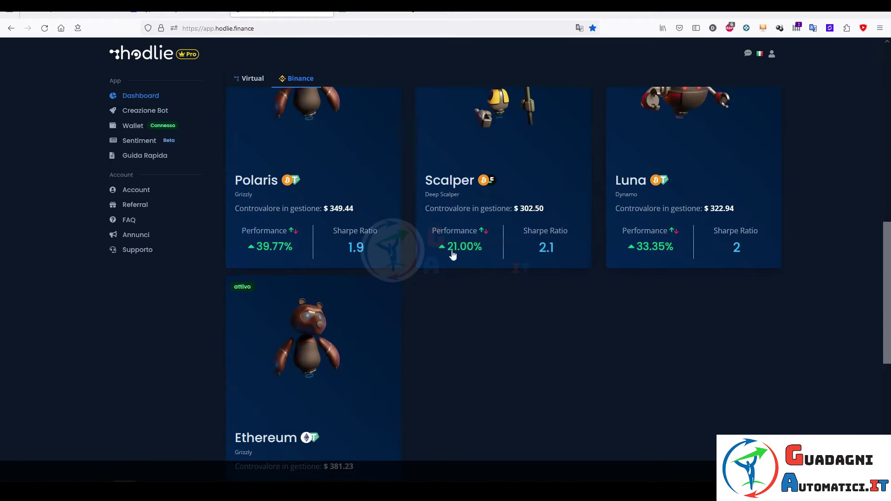
pyautogui.scroll(6, 487, 362)
pyautogui.scroll(5, 490, 359)
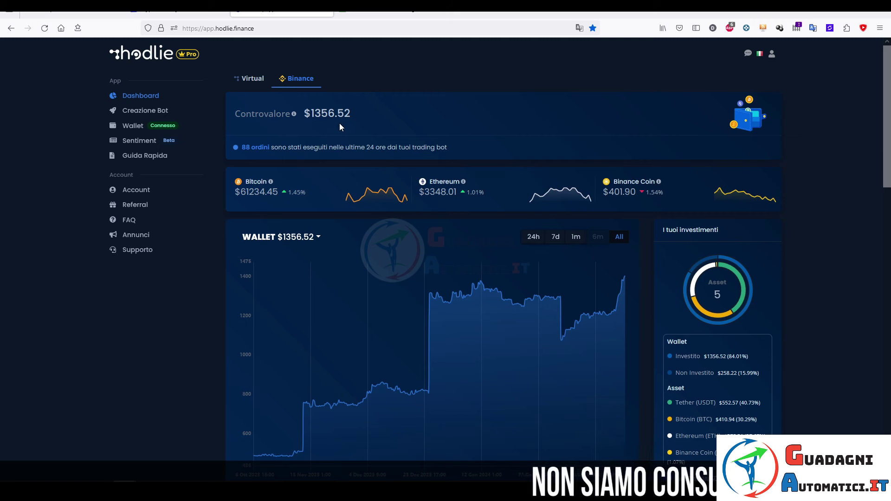
pyautogui.scroll(-1, 561, 307)
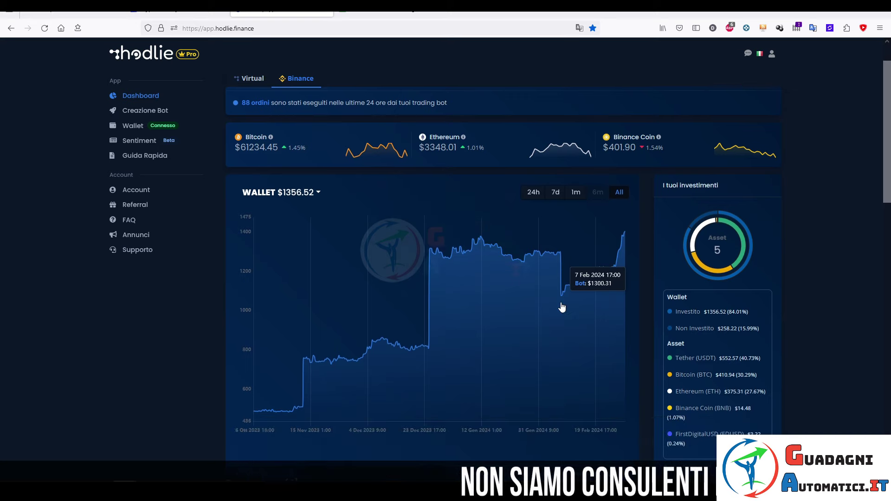
pyautogui.scroll(-2, 562, 307)
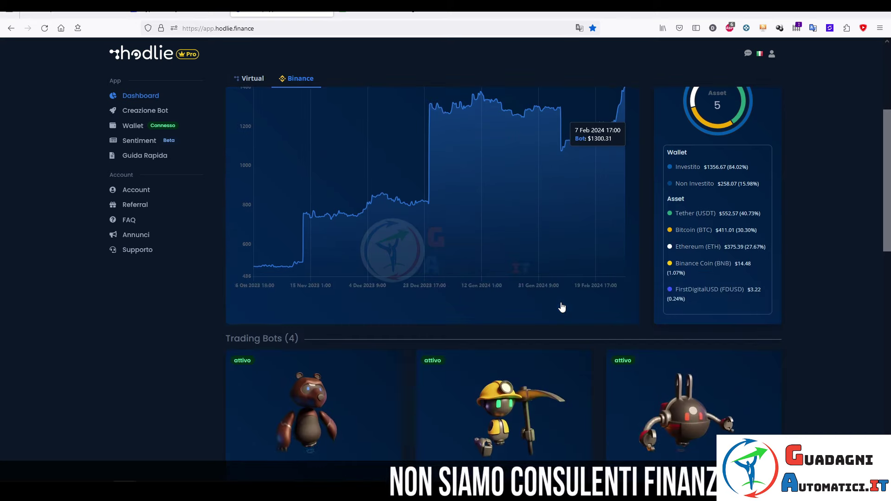
pyautogui.scroll(-4, 563, 307)
pyautogui.scroll(7, 563, 308)
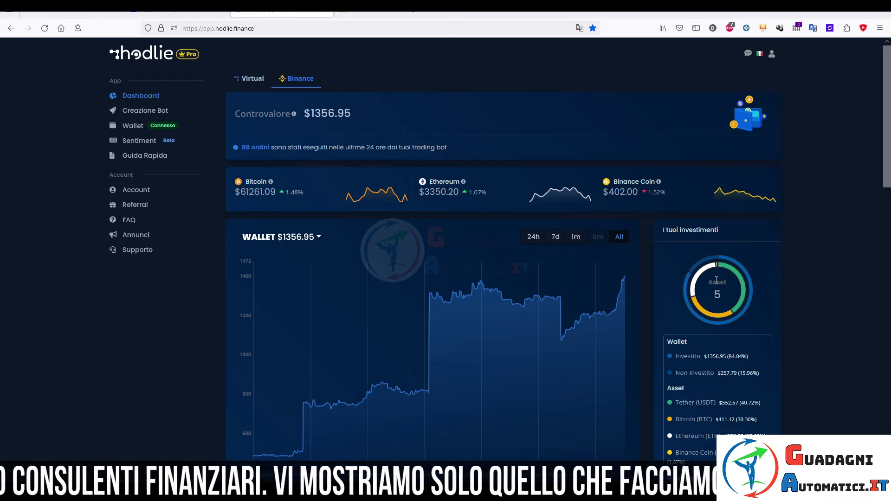
pyautogui.scroll(-5, 713, 292)
pyautogui.scroll(-2, 650, 297)
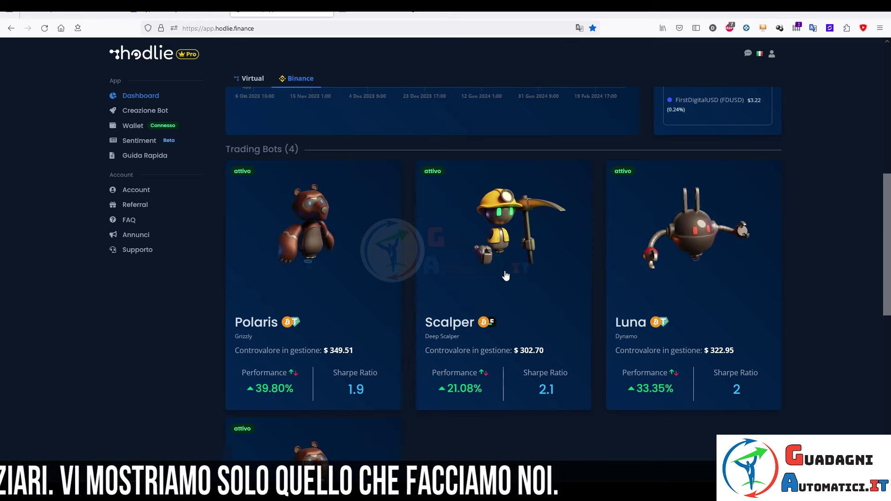
pyautogui.click(486, 299)
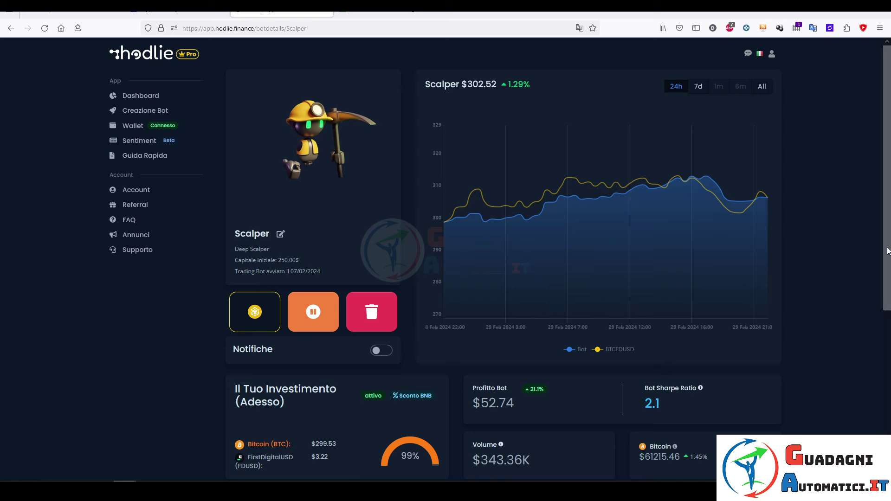
pyautogui.click(142, 96)
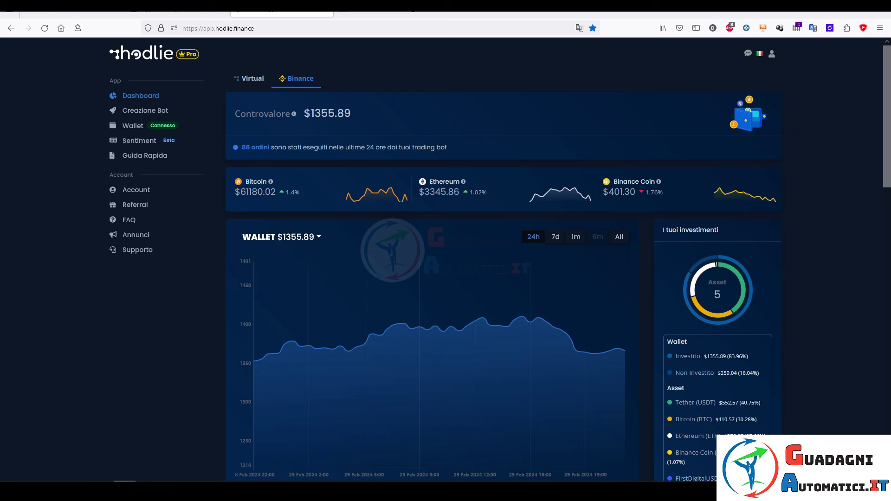
pyautogui.moveTo(387, 310)
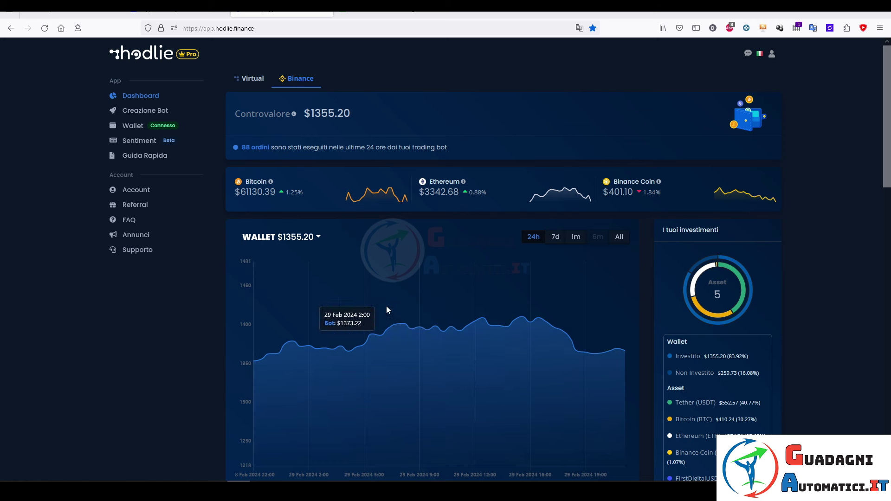
# Open the Scalper bot's details from the dashboard's bot cards.
pyautogui.scroll(-2, 593, 323)
pyautogui.scroll(-5, 594, 326)
pyautogui.scroll(-3, 622, 350)
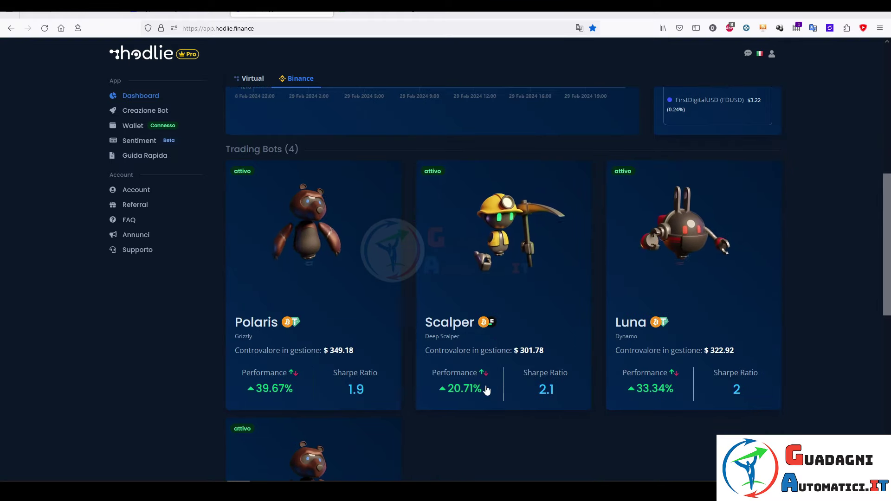
pyautogui.click(512, 309)
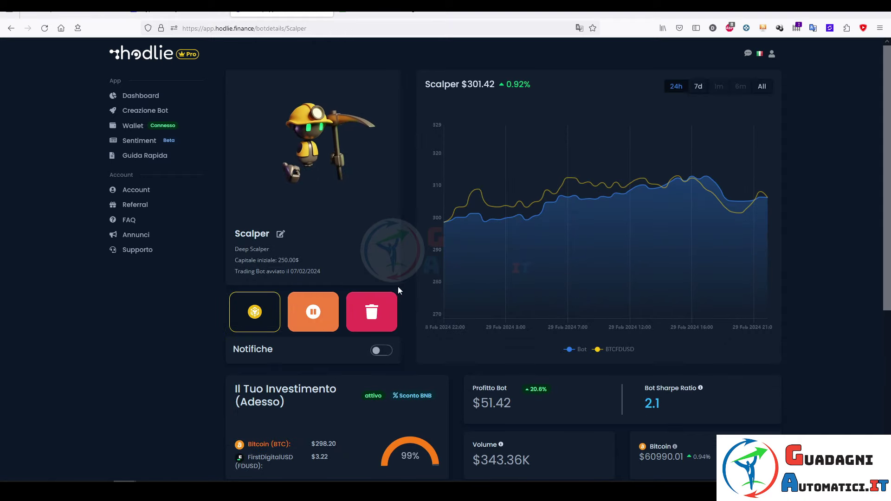
# Return to the dashboard and bring the trading bot cards back into view.
pyautogui.click(141, 98)
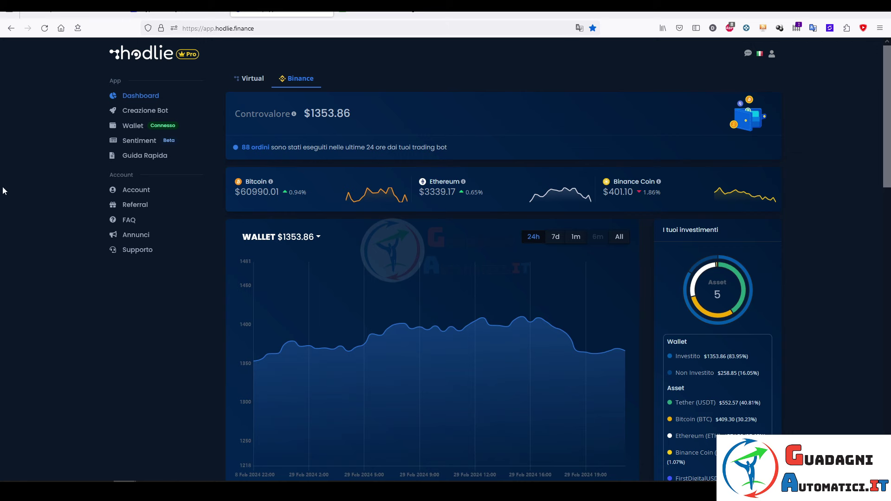
pyautogui.scroll(-2, 603, 231)
pyautogui.scroll(-3, 600, 237)
pyautogui.scroll(-2, 588, 244)
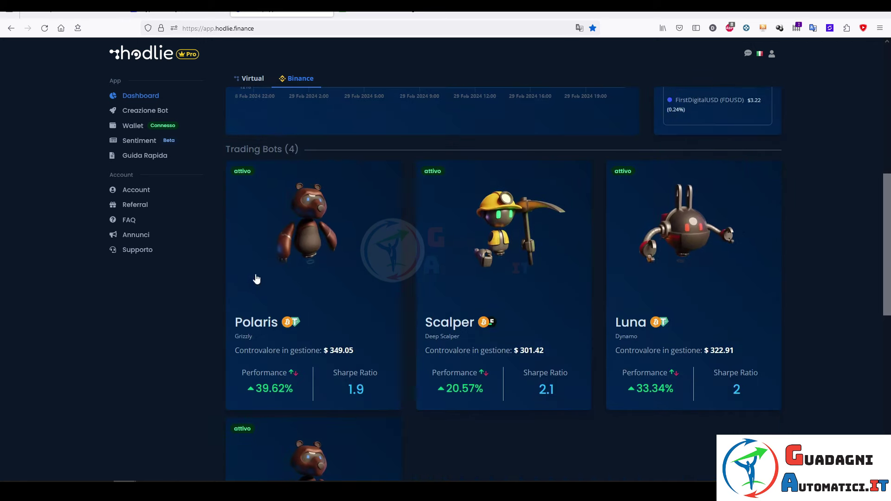
pyautogui.click(257, 279)
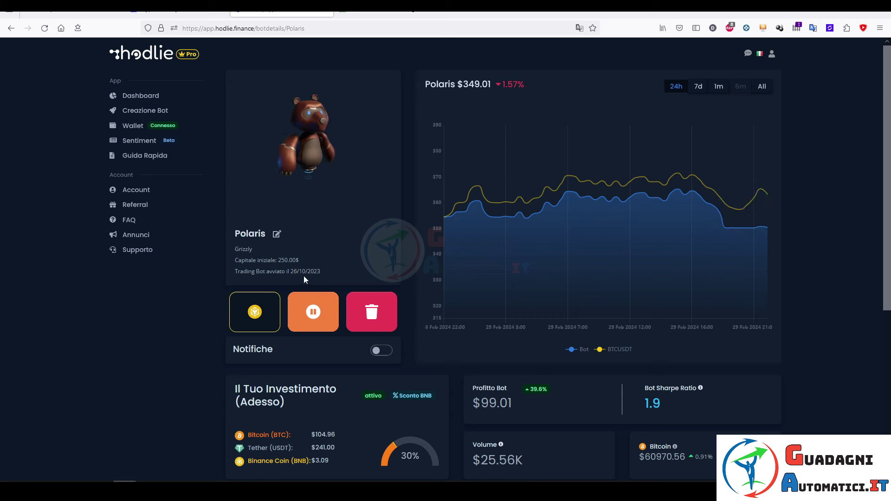
pyautogui.moveTo(706, 213)
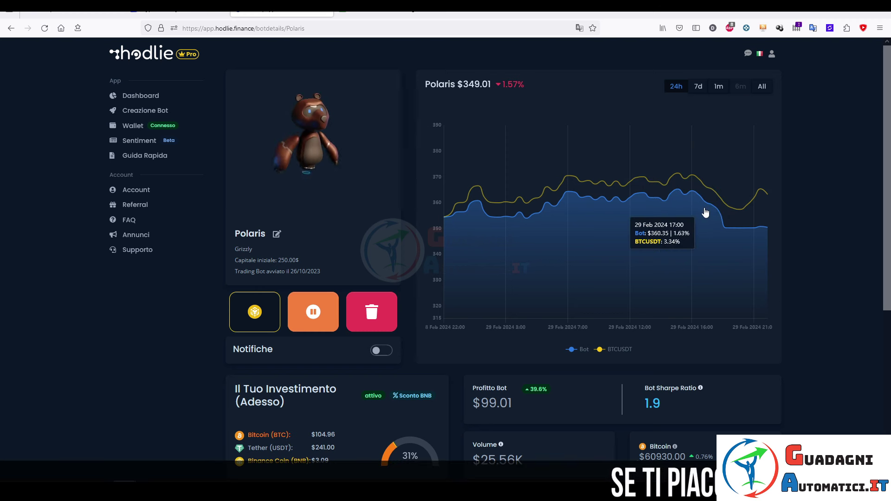
pyautogui.click(769, 88)
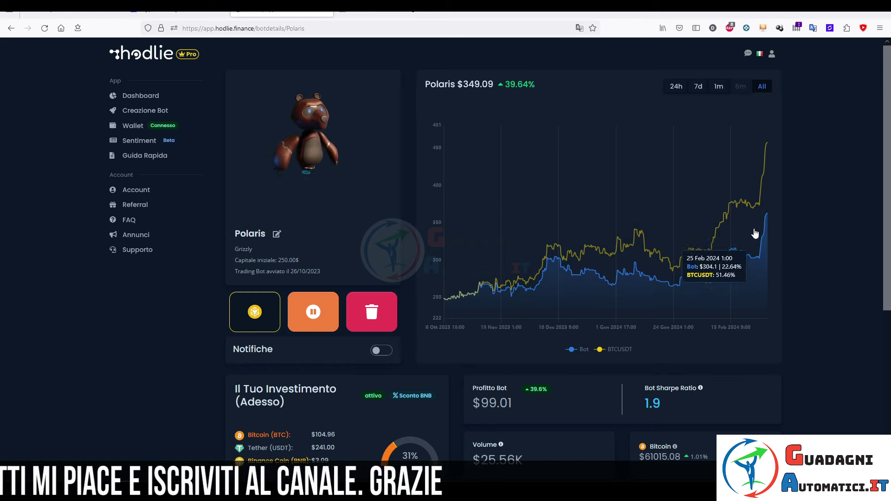
pyautogui.moveTo(727, 242)
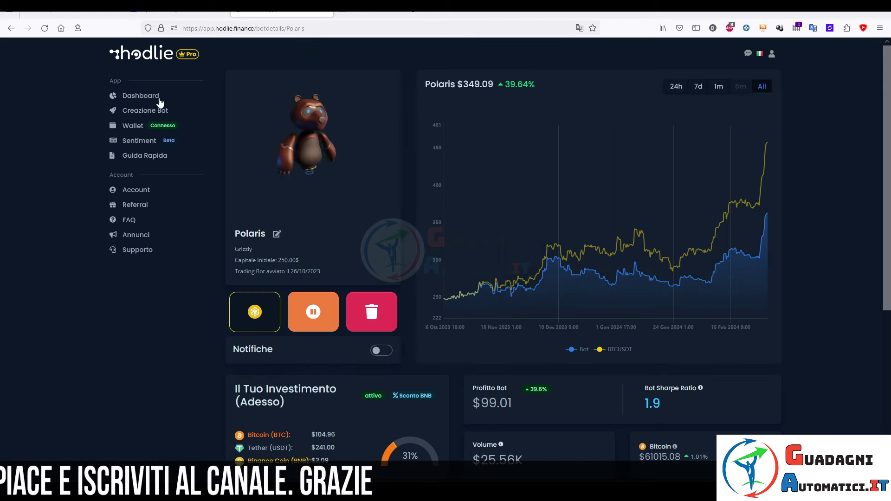
pyautogui.click(151, 99)
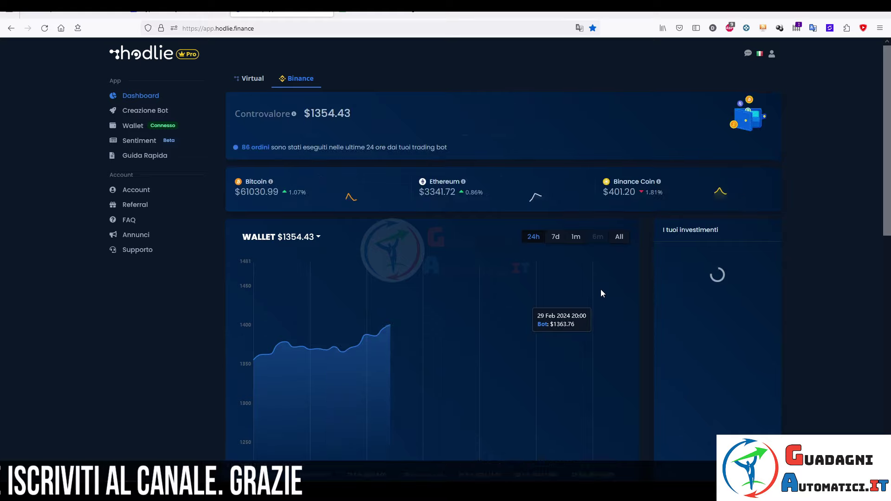
pyautogui.scroll(-3, 601, 289)
pyautogui.scroll(-5, 679, 299)
pyautogui.click(694, 334)
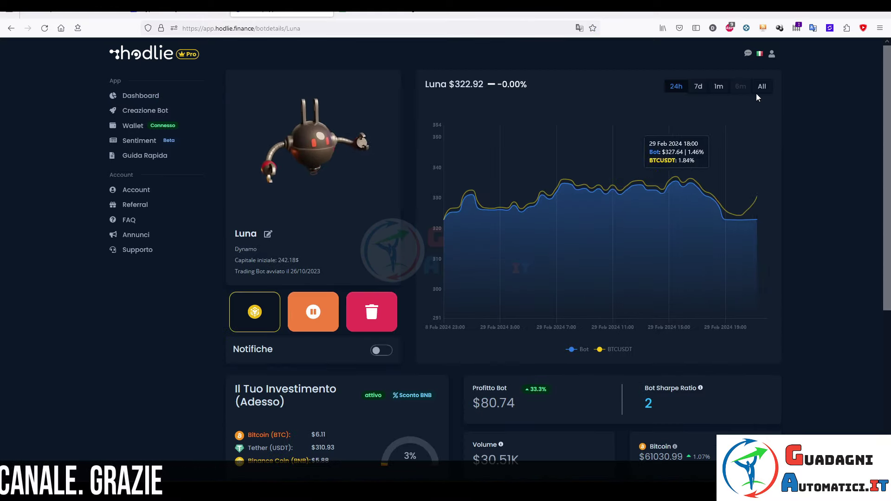
pyautogui.click(762, 87)
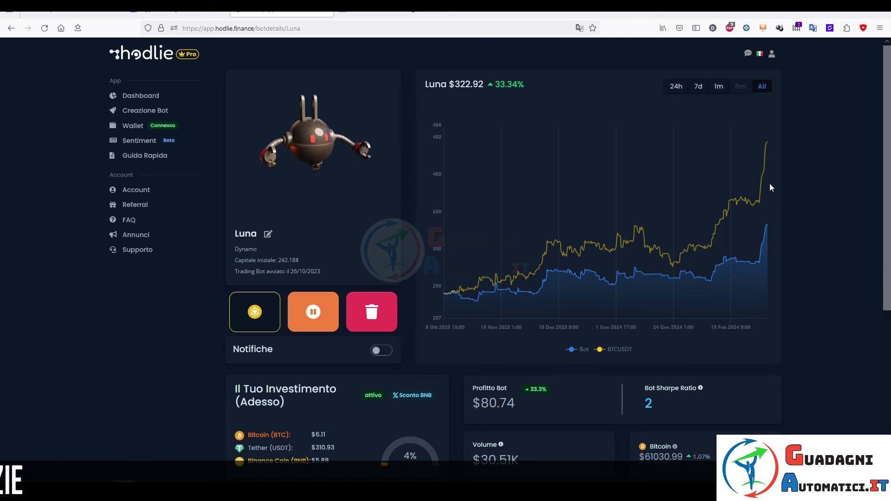
pyautogui.moveTo(768, 235)
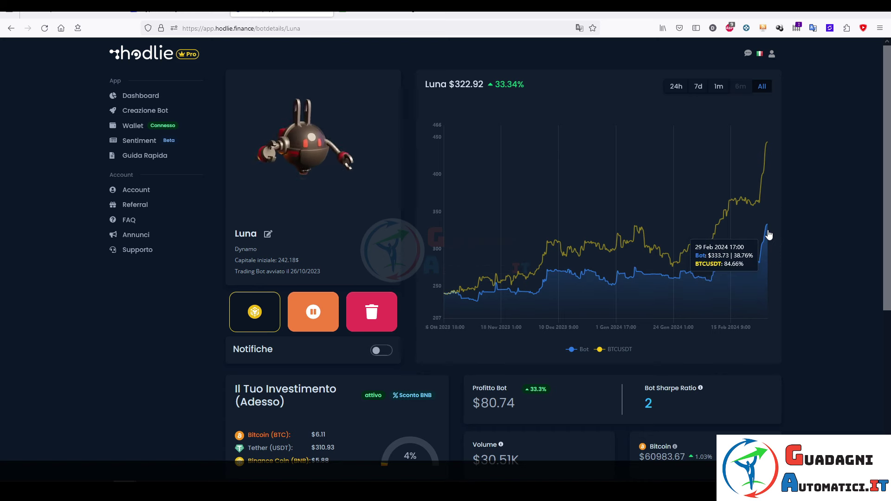
pyautogui.click(158, 96)
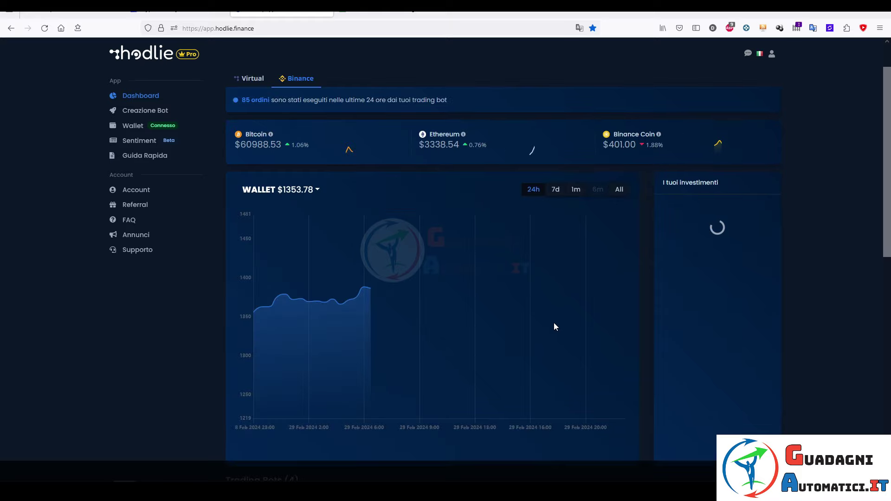
# Review the Ethereum bot's full-history details ($380.81, up 52.32%), then return to the wallet dashboard.
pyautogui.scroll(-4, 553, 322)
pyautogui.scroll(-4, 534, 334)
pyautogui.scroll(-3, 418, 363)
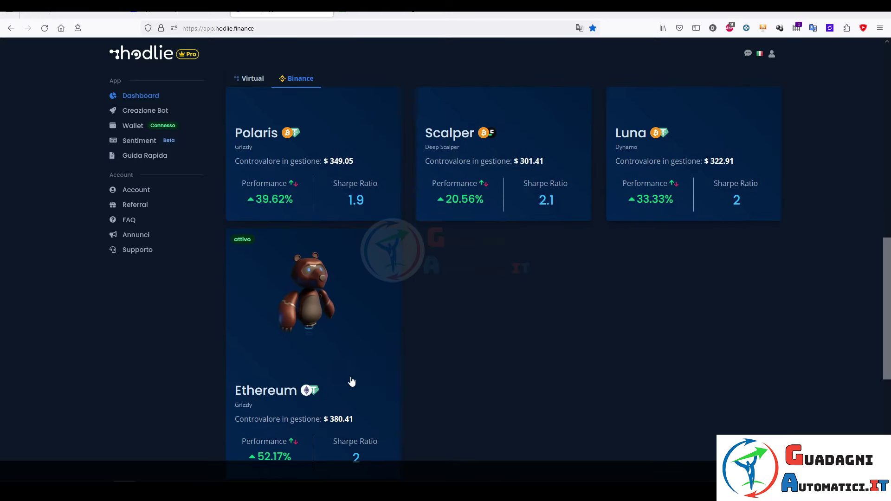
pyautogui.click(307, 392)
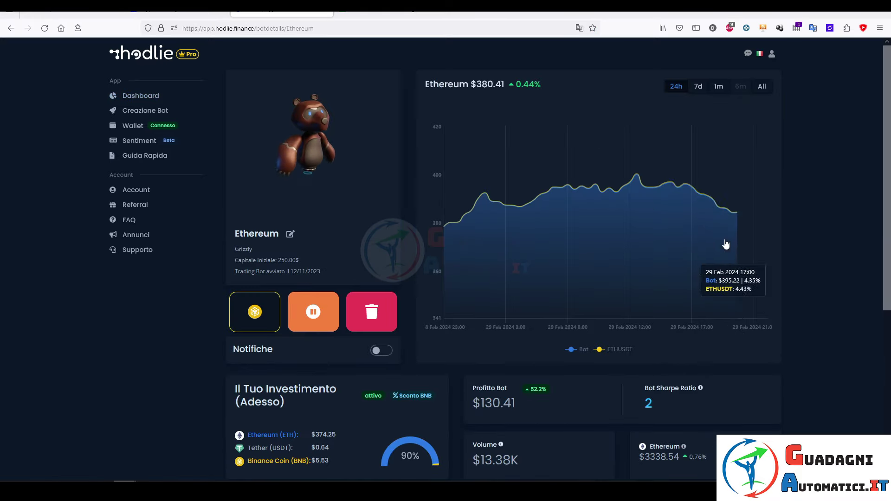
pyautogui.click(762, 86)
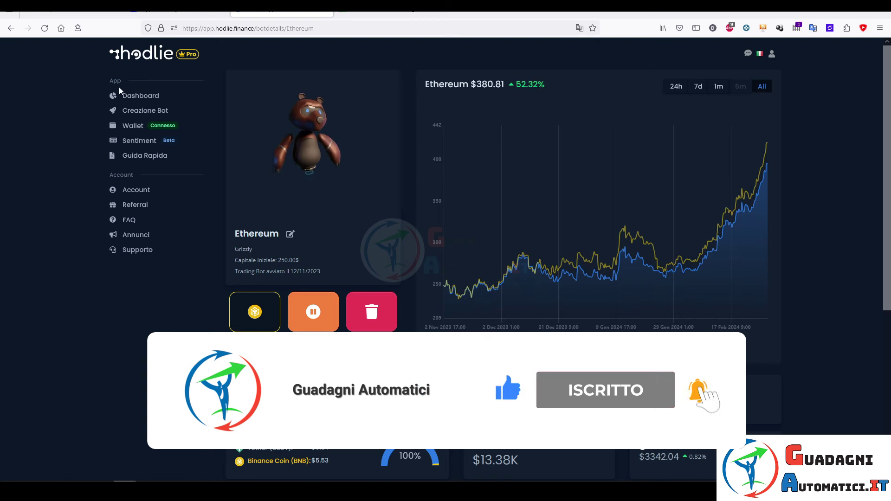
pyautogui.click(140, 96)
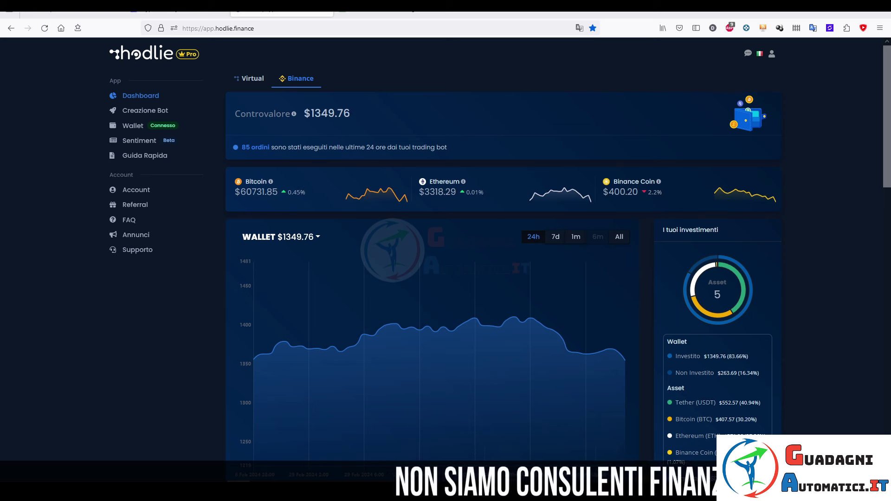
pyautogui.click(389, 14)
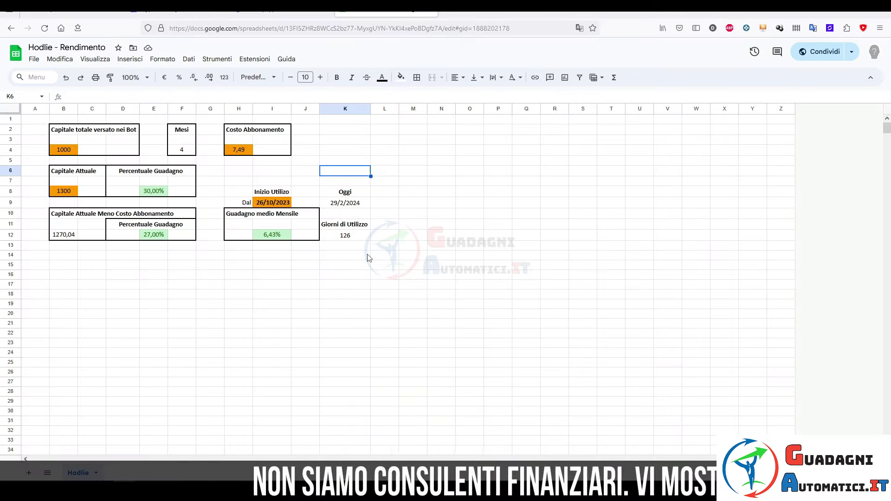
pyautogui.click(256, 268)
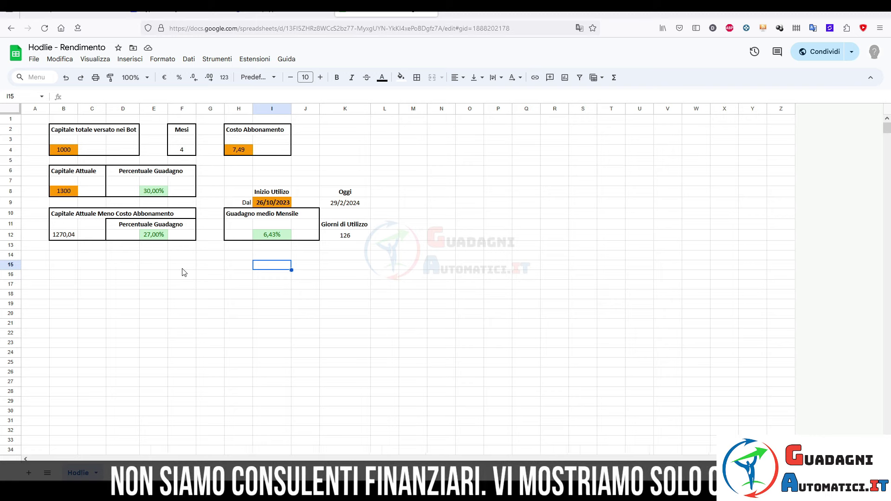
pyautogui.click(272, 203)
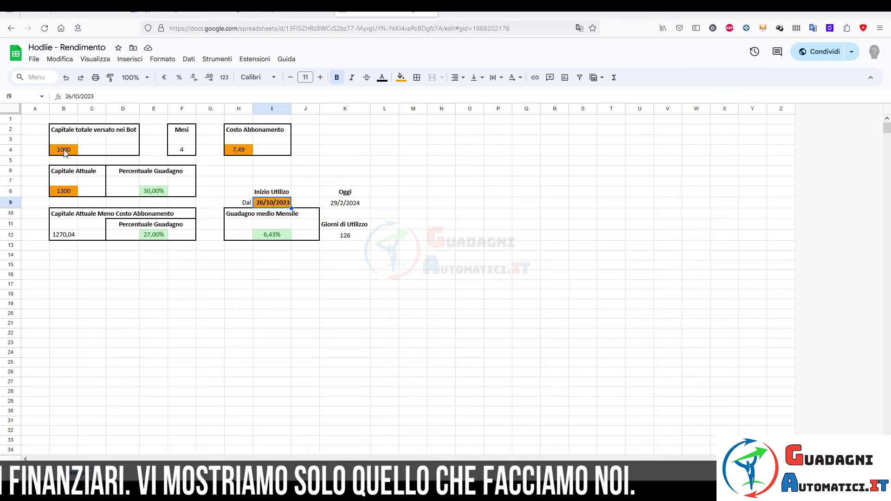
pyautogui.click(66, 151)
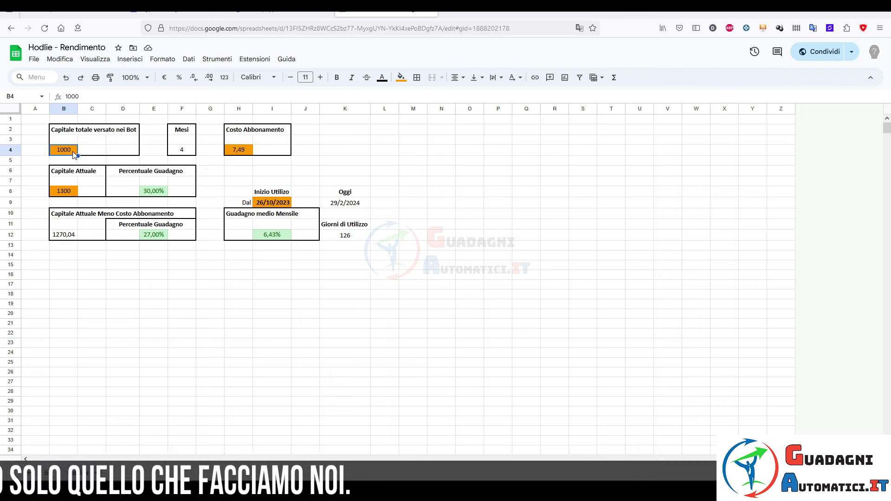
pyautogui.click(67, 194)
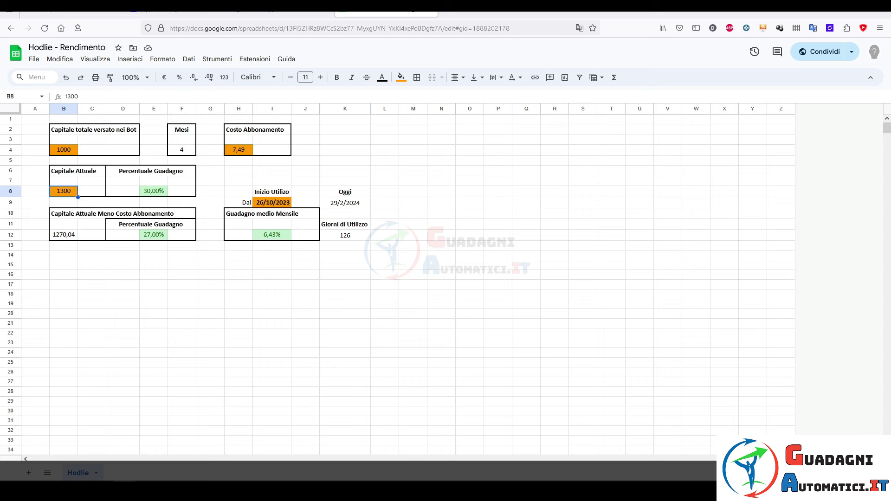
pyautogui.click(260, 12)
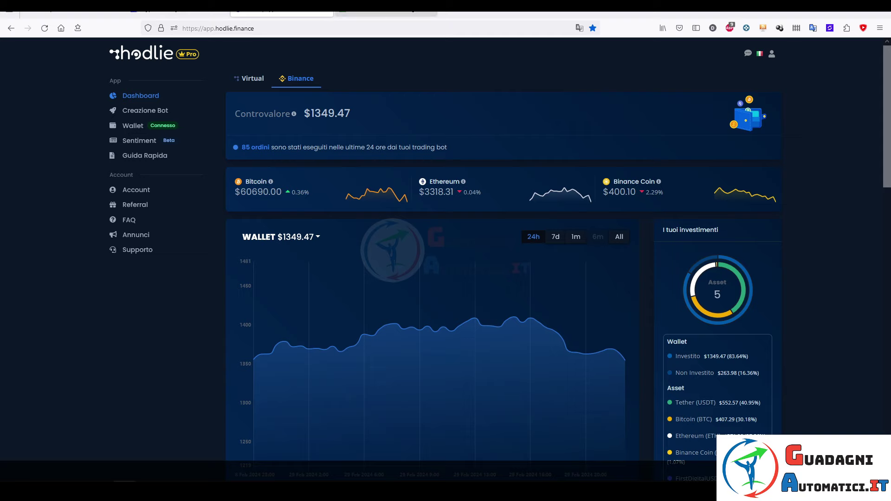
# Recheck the wallet value, then enter 1349 as the current capital in B8.
pyautogui.click(386, 13)
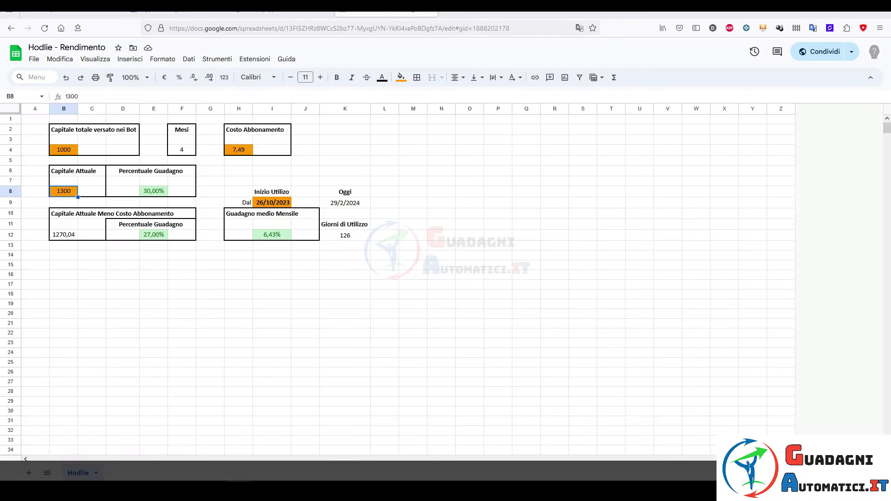
pyautogui.click(281, 14)
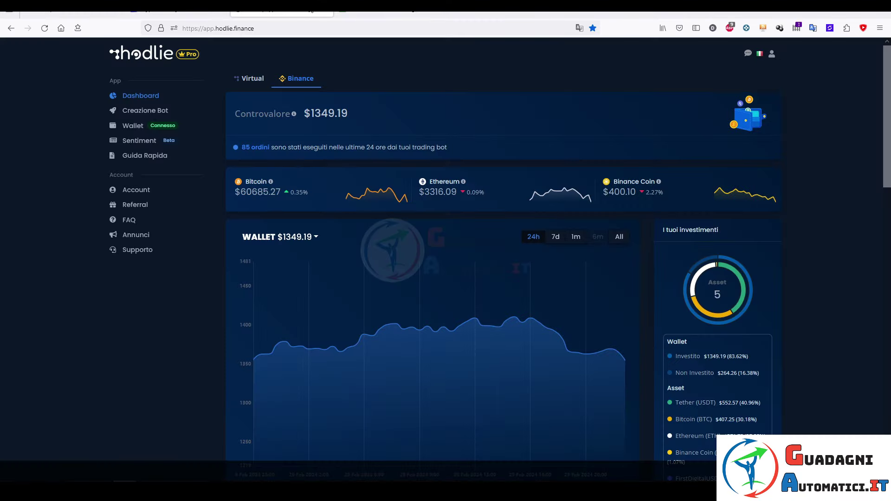
pyautogui.click(386, 13)
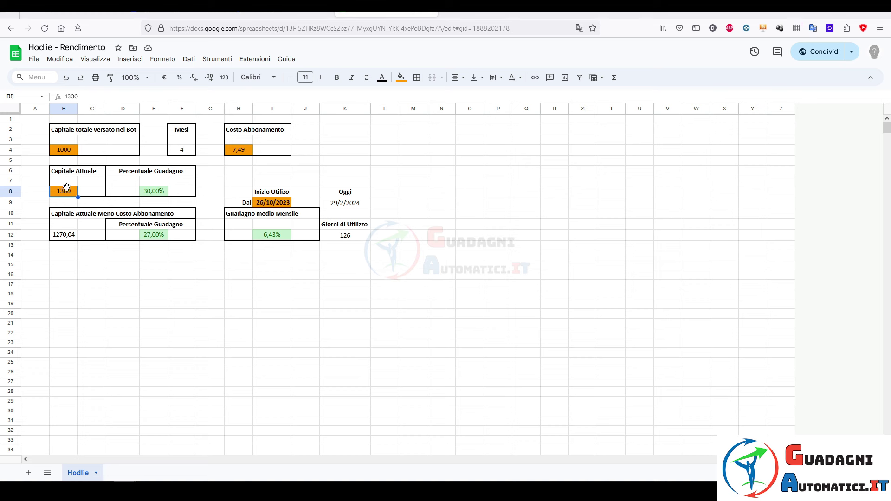
pyautogui.write('1349')
pyautogui.press('Return')
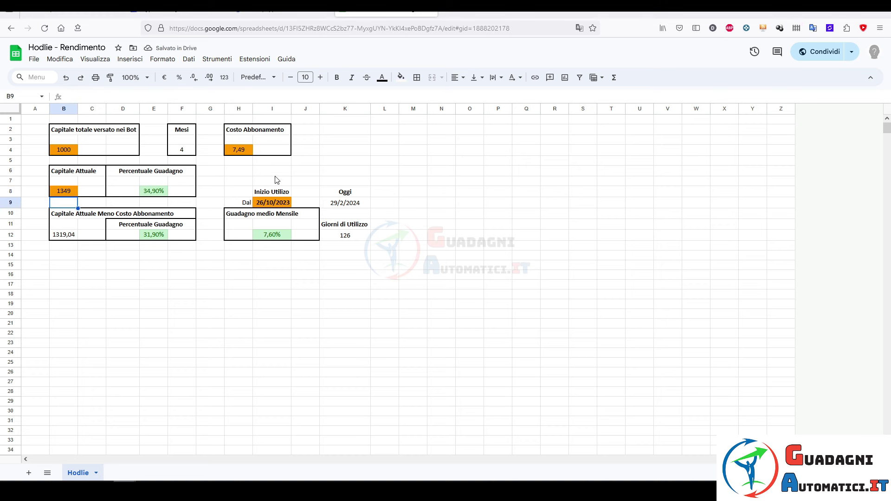
pyautogui.click(245, 152)
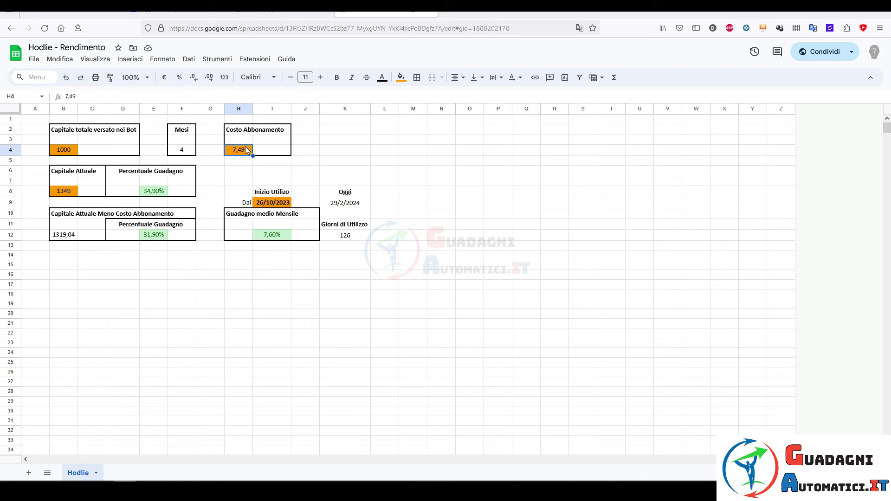
pyautogui.click(274, 206)
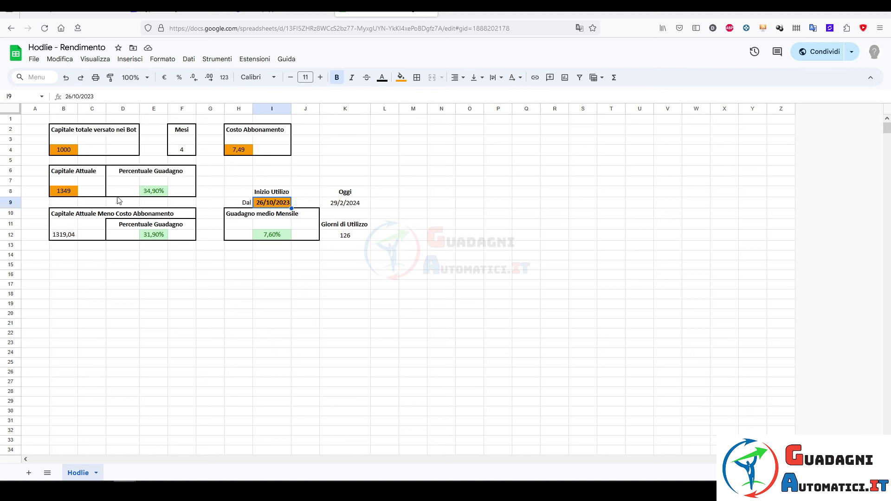
pyautogui.click(232, 183)
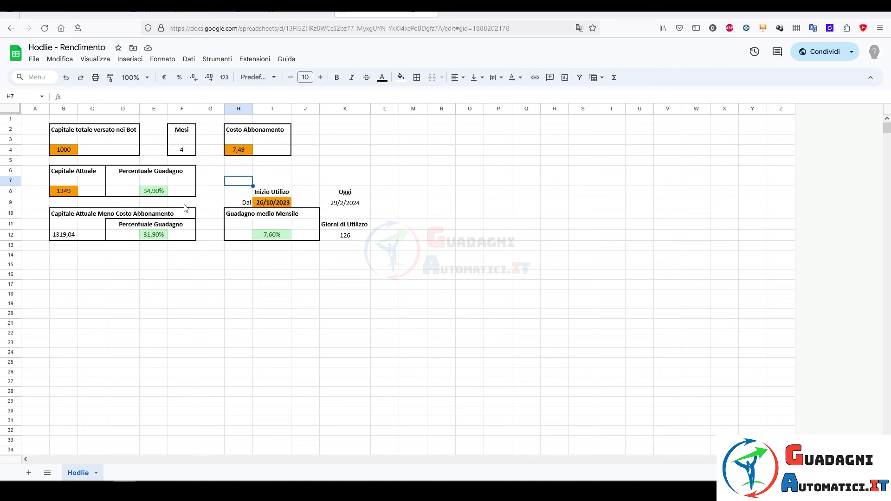
# Inspect the net capital formula =B8-(H4*F4) in B12 and the average monthly gain formula in I12.
pyautogui.click(66, 237)
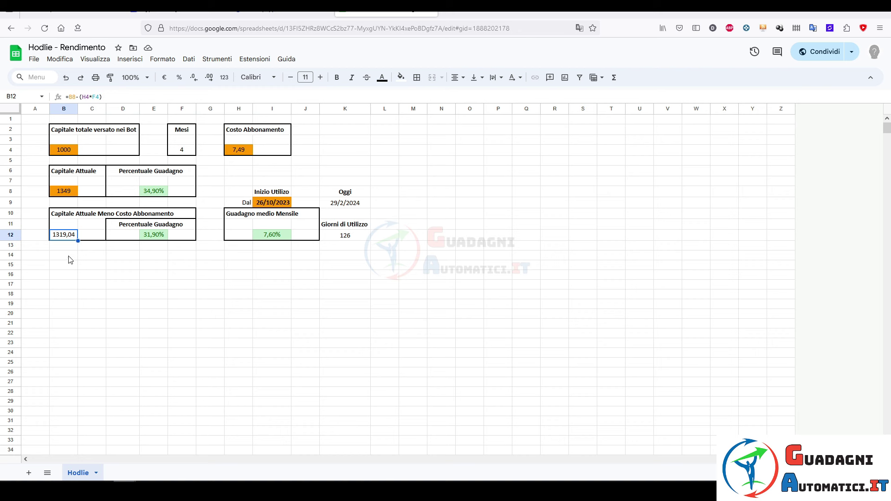
pyautogui.click(69, 255)
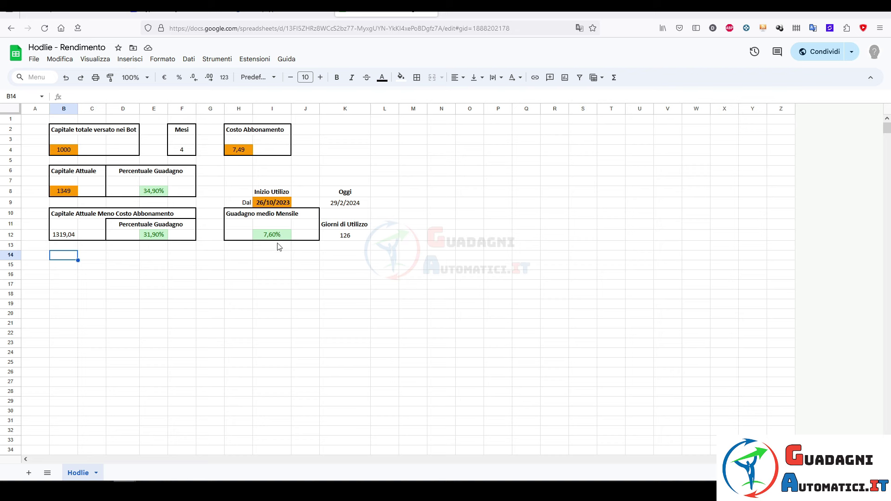
pyautogui.click(279, 235)
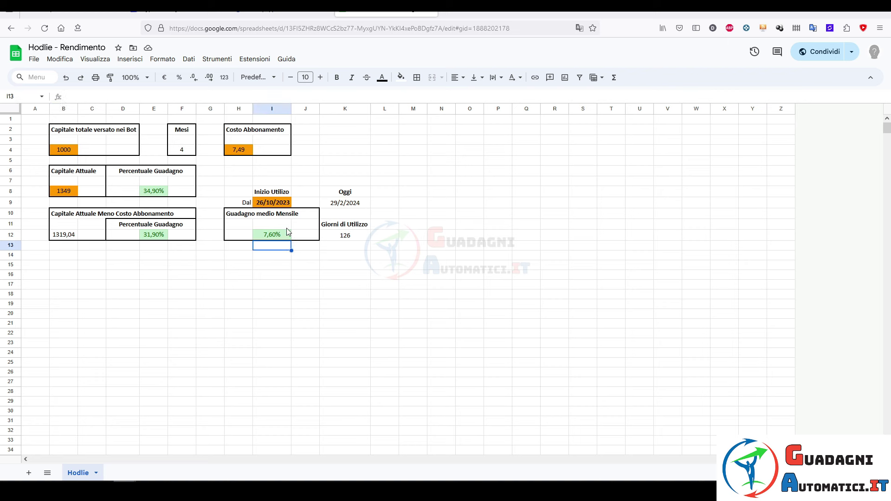
pyautogui.click(276, 249)
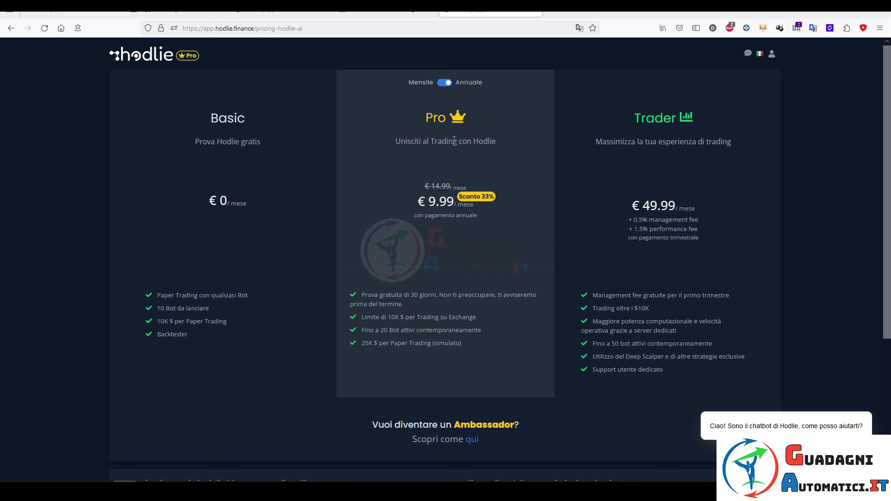
# Toggle Mensile/Annuale to compare Pro at €14.99 monthly versus €9.99 annually, then return to the spreadsheet.
pyautogui.click(445, 84)
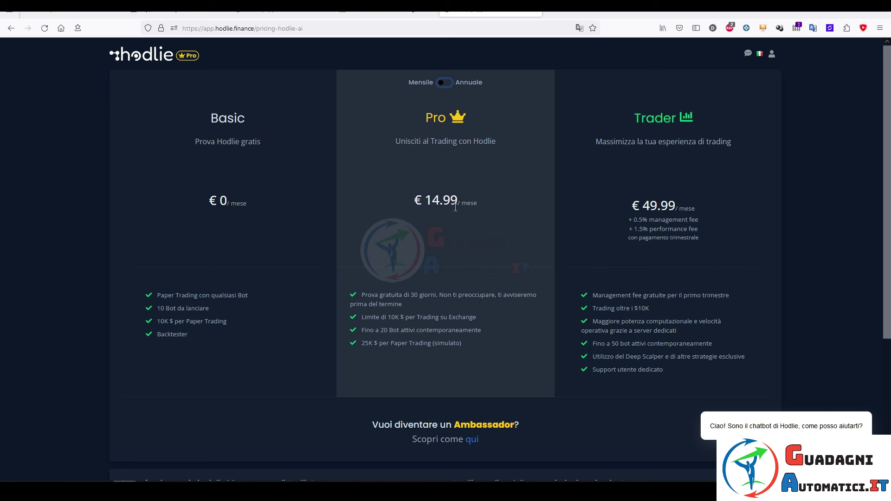
pyautogui.click(447, 83)
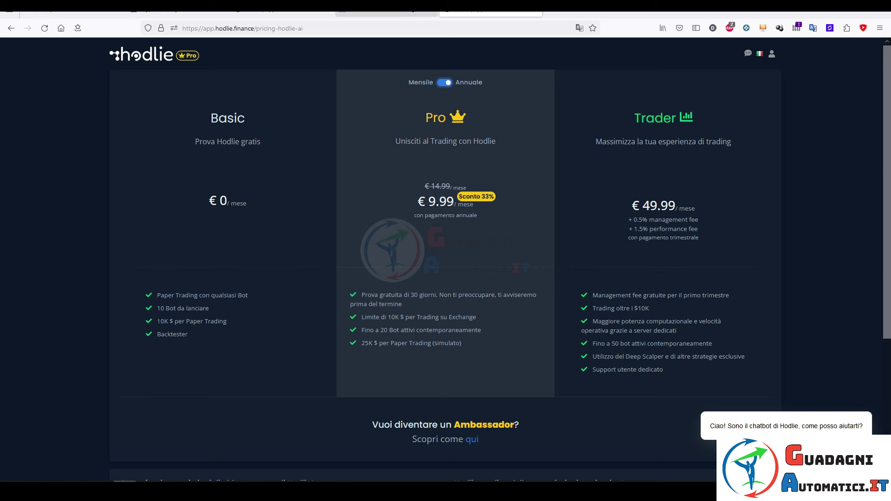
pyautogui.click(389, 10)
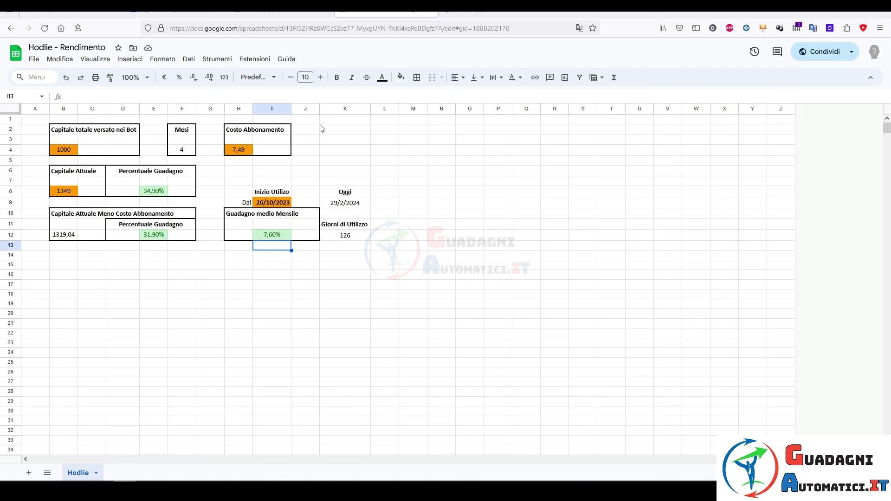
# Change the subscription cost in H4 from 7,49 to 15.
pyautogui.click(241, 152)
pyautogui.write('15')
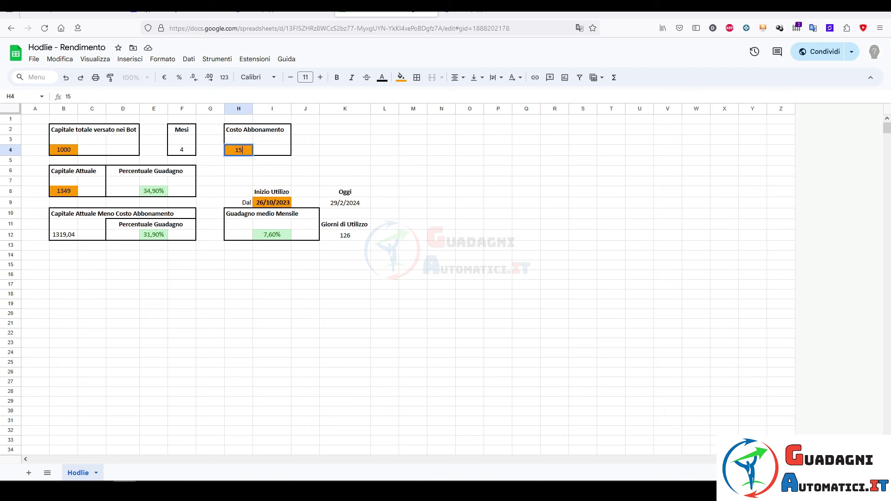
pyautogui.press('Return')
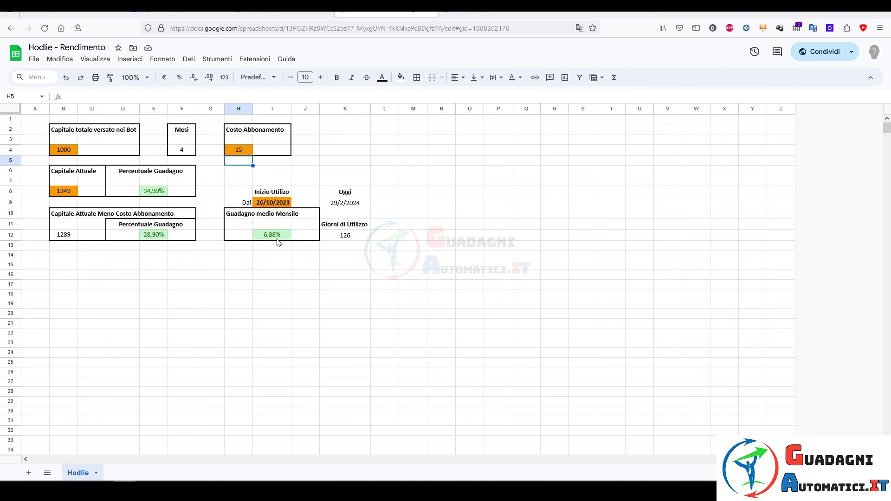
# Undo and redo repeatedly to compare results at 7,49 and 15, ending on 15.
pyautogui.click(66, 77)
pyautogui.click(81, 79)
pyautogui.click(66, 77)
pyautogui.click(81, 78)
pyautogui.click(66, 78)
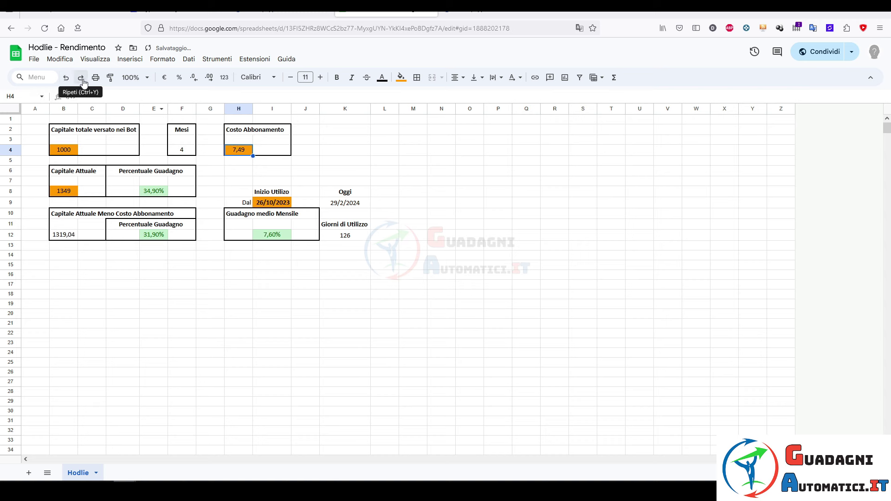
pyautogui.click(82, 79)
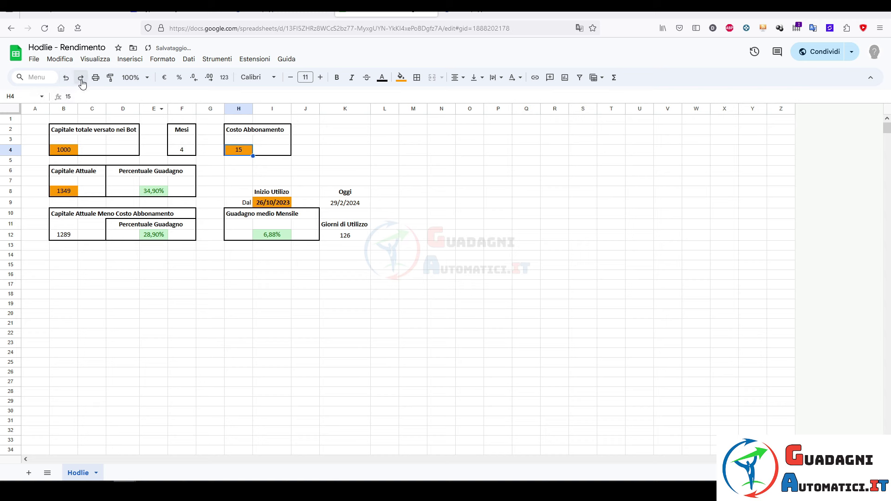